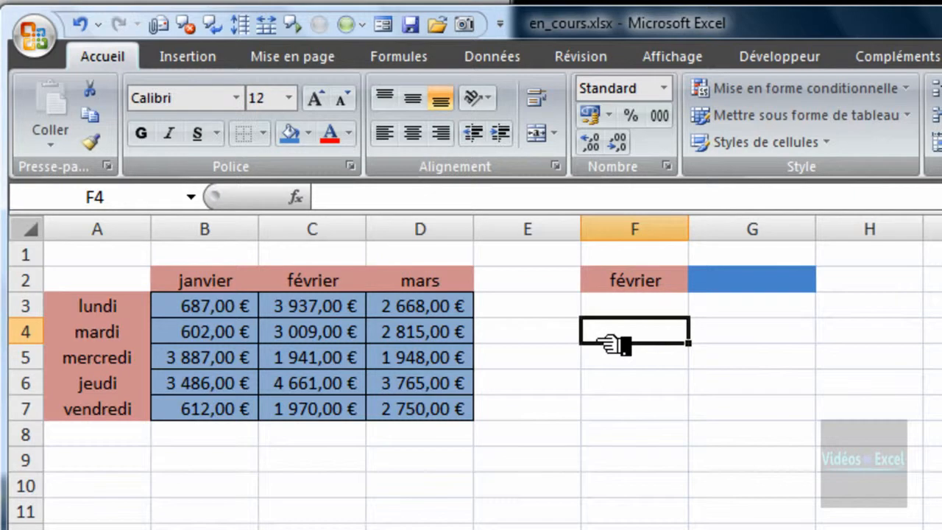
Step: Choose janvier and then mars from the month list in cell F2
left_click_drag(243, 305, 246, 408)
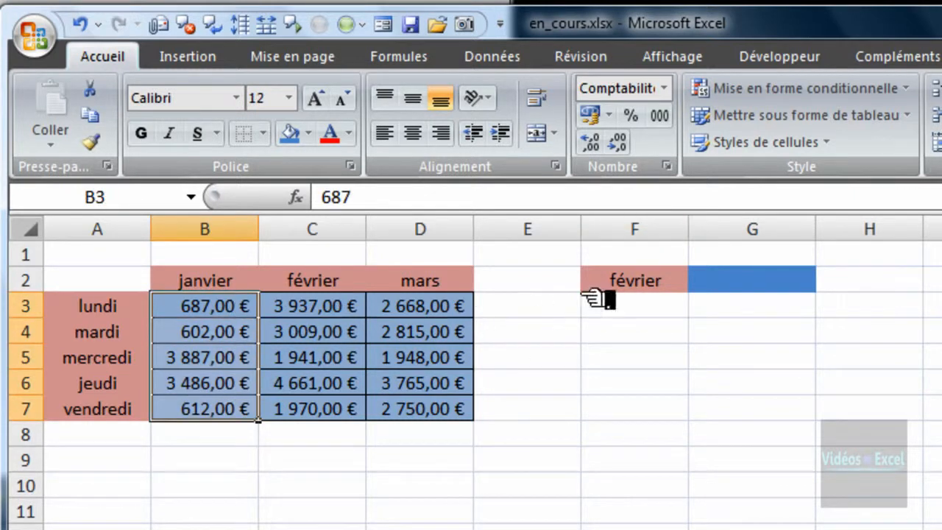
left_click(618, 285)
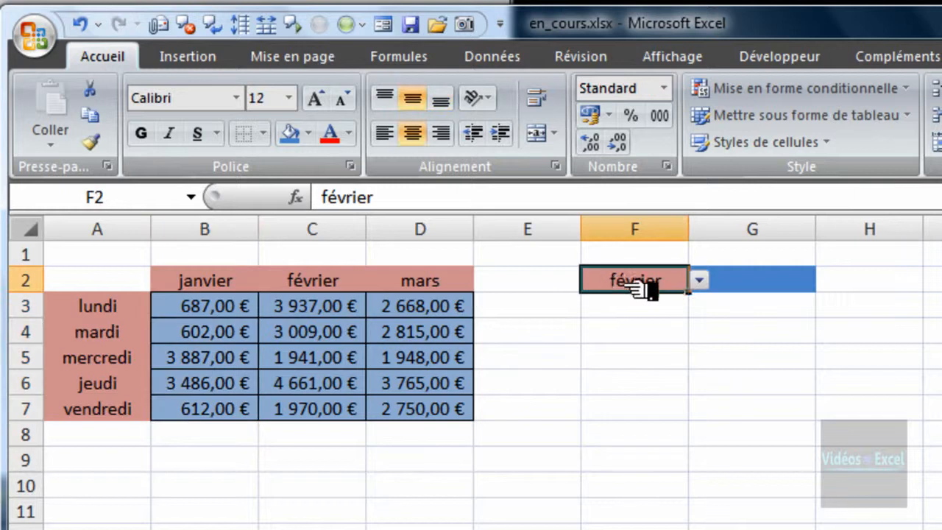
left_click(699, 281)
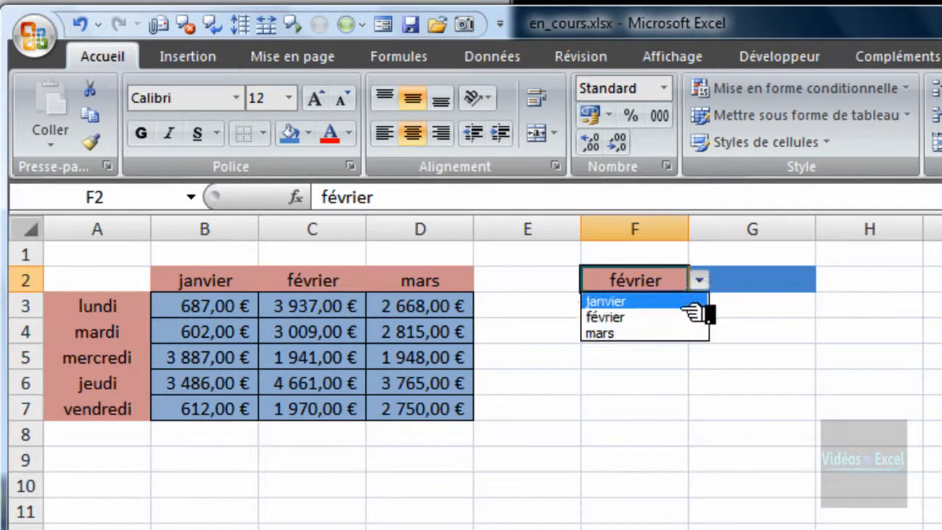
left_click(688, 302)
left_click(699, 281)
left_click(690, 334)
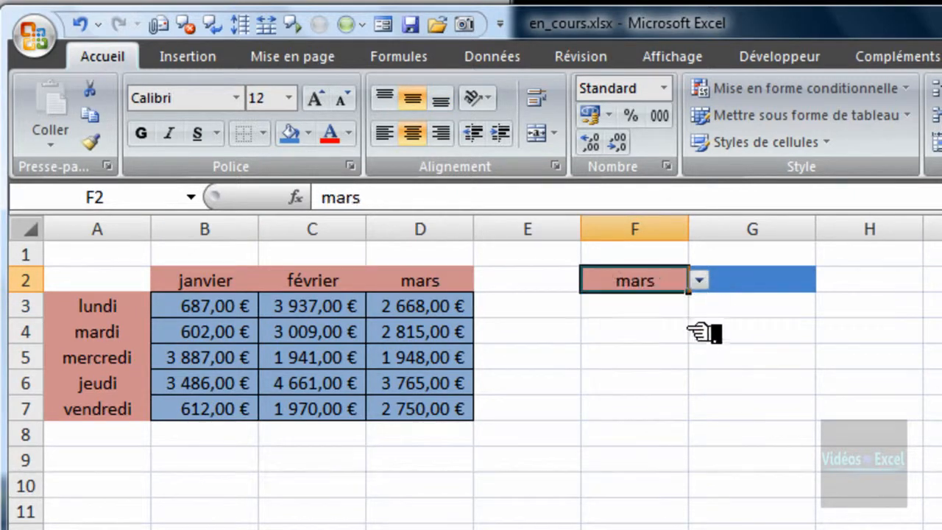
Step: Start a SOMME formula in cell G2 over the whole amounts range B3:D7
left_click(749, 284)
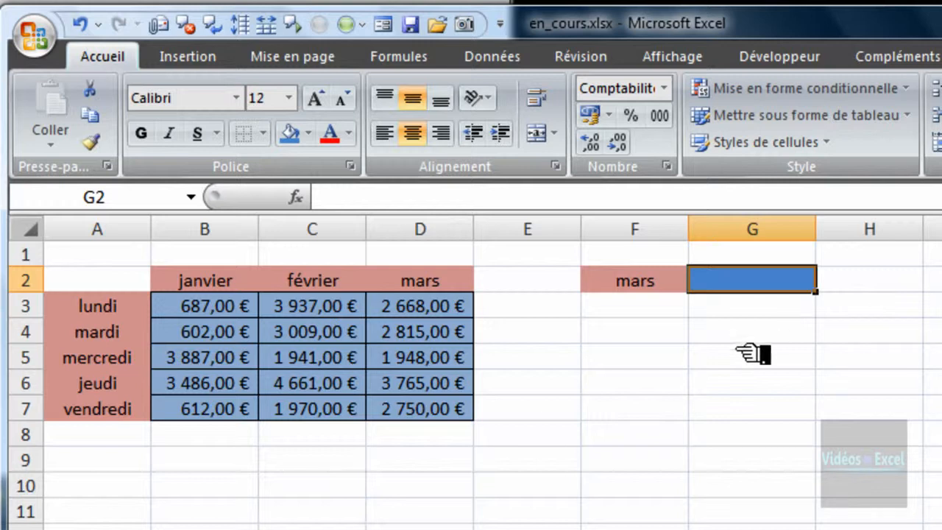
type("=somm")
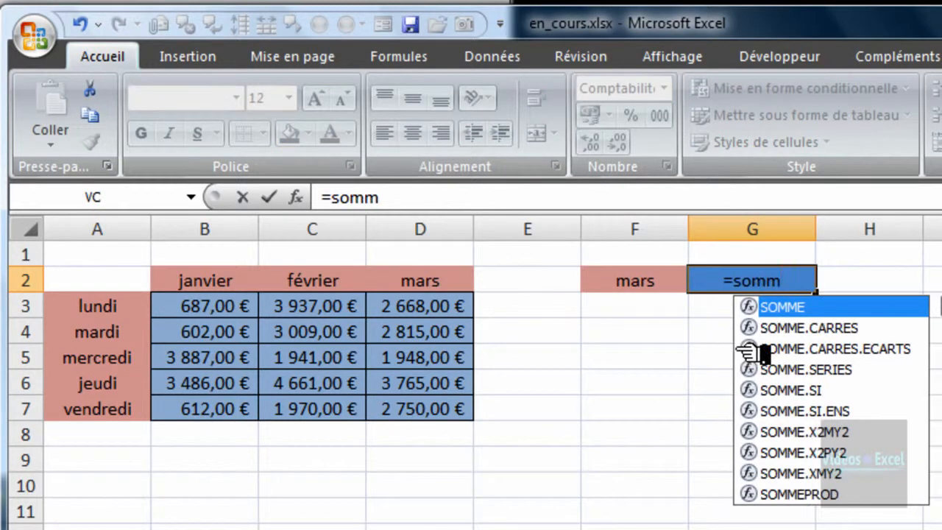
key("Tab")
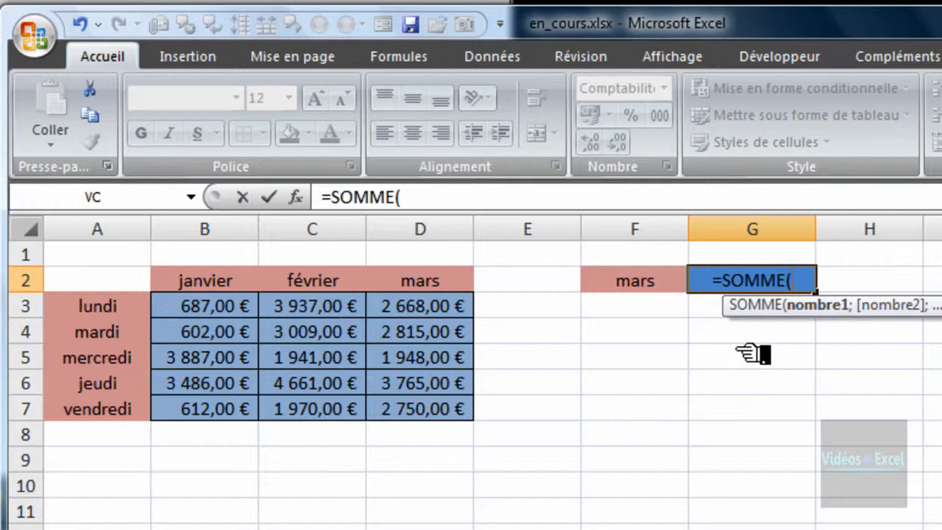
left_click_drag(216, 309, 458, 413)
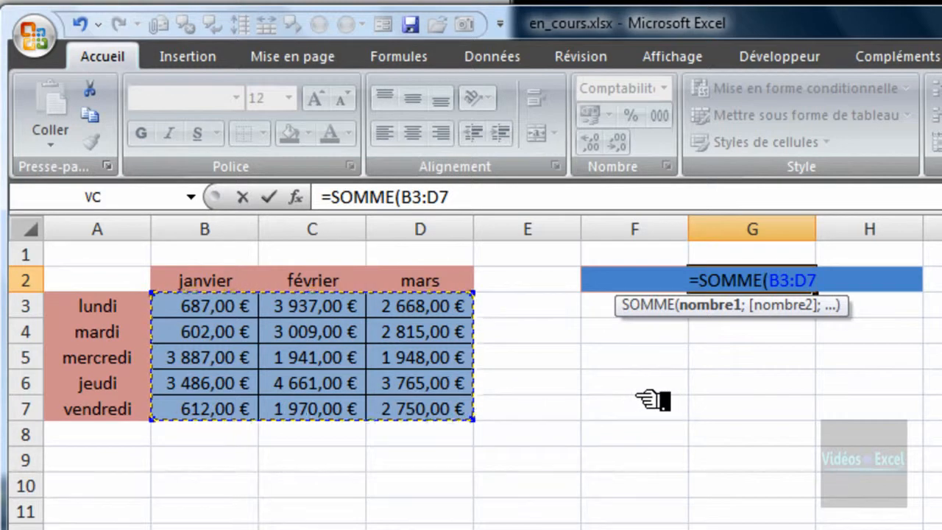
Step: Multiply the summed range by the condition (B2:D2=F2) and enter =SOMME(B3:D7*(B2:D2=F2)) in G2 as an array formula
type("*")
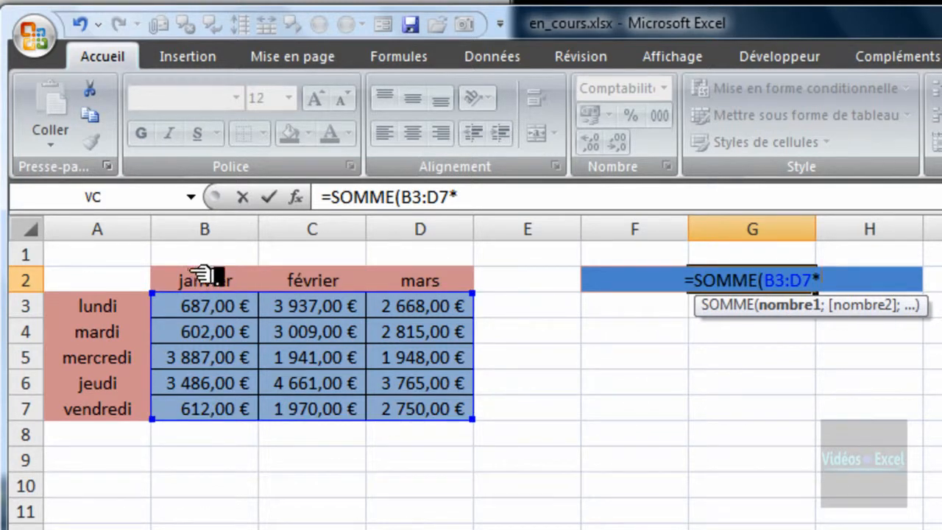
type("(")
left_click_drag(213, 283, 429, 289)
type("=")
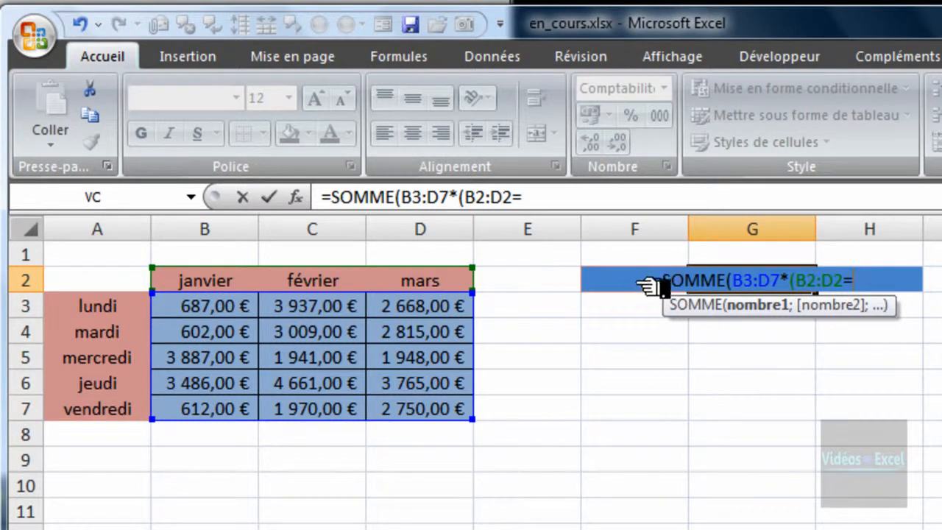
left_click(641, 311)
key("Up")
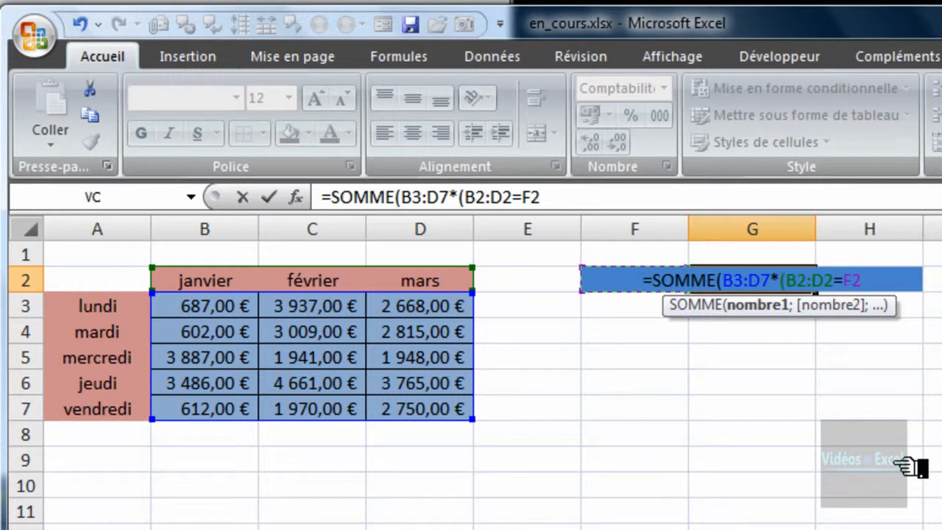
type(")")
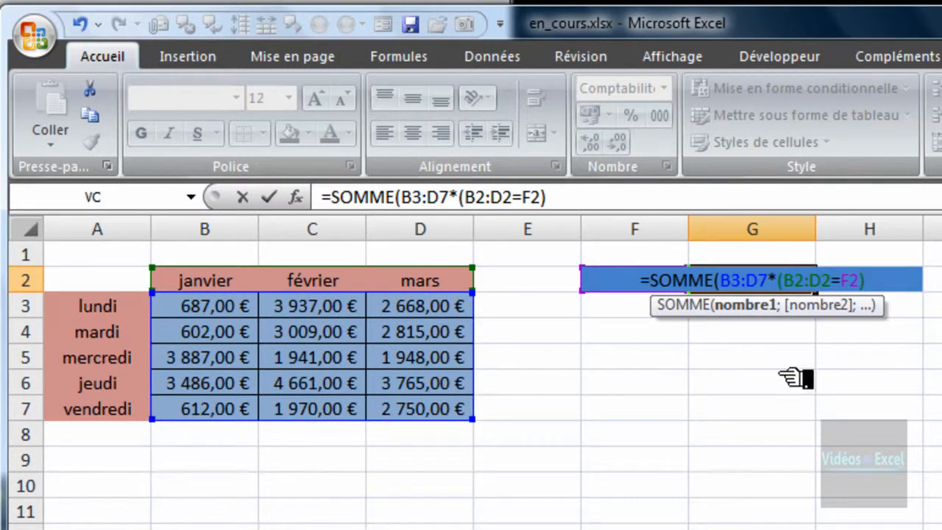
type(")")
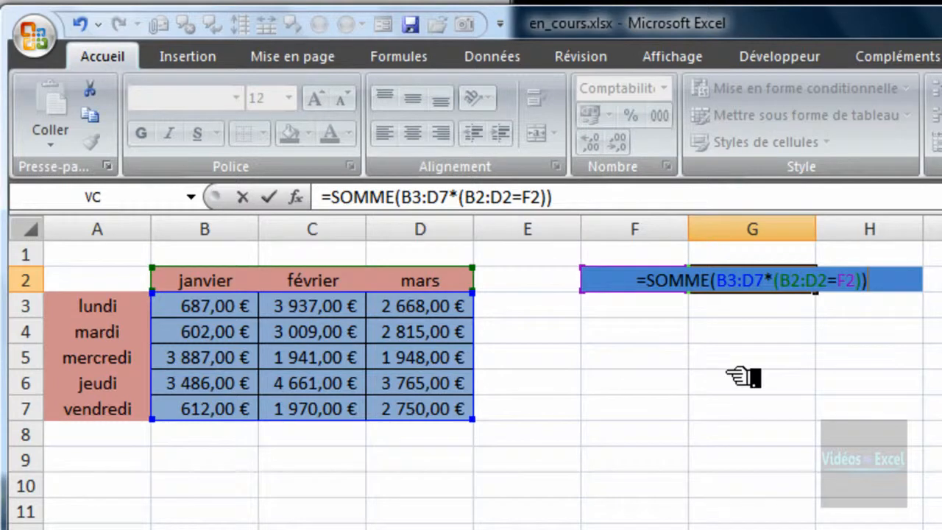
key("ctrl+shift+Return")
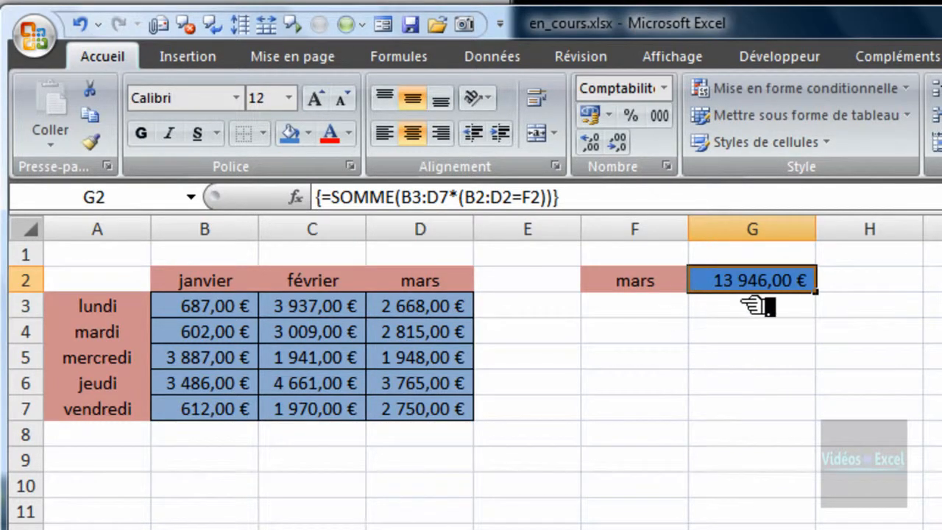
Step: Test the G2 formula by switching the month in F2 to février and then janvier
left_click(648, 281)
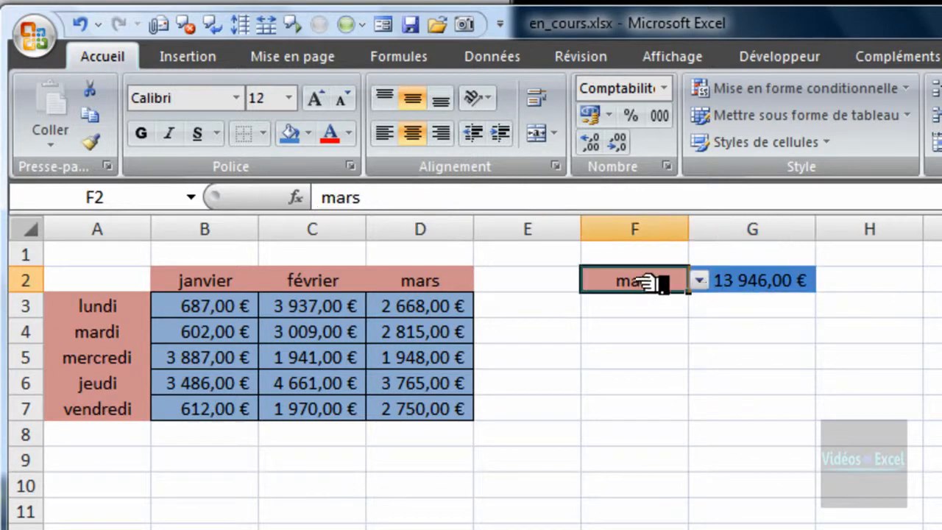
left_click(698, 280)
left_click(699, 317)
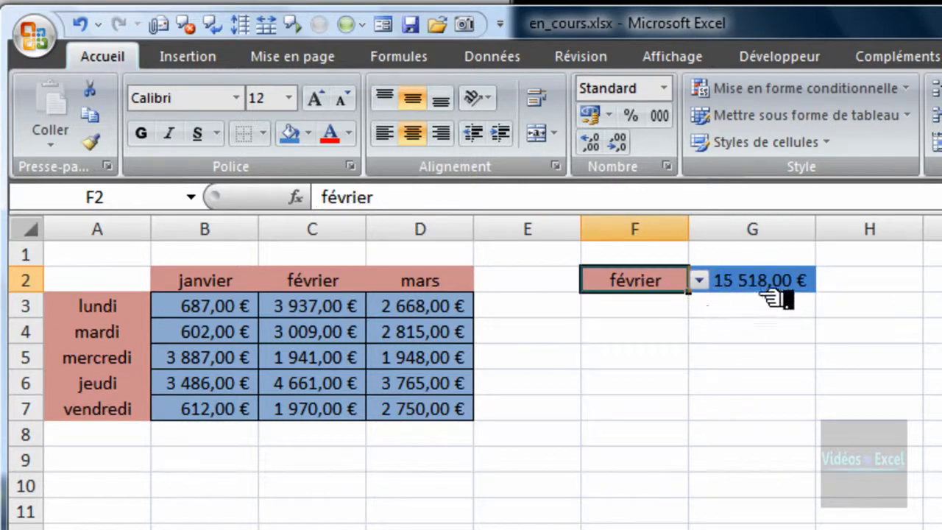
left_click(706, 282)
left_click(704, 300)
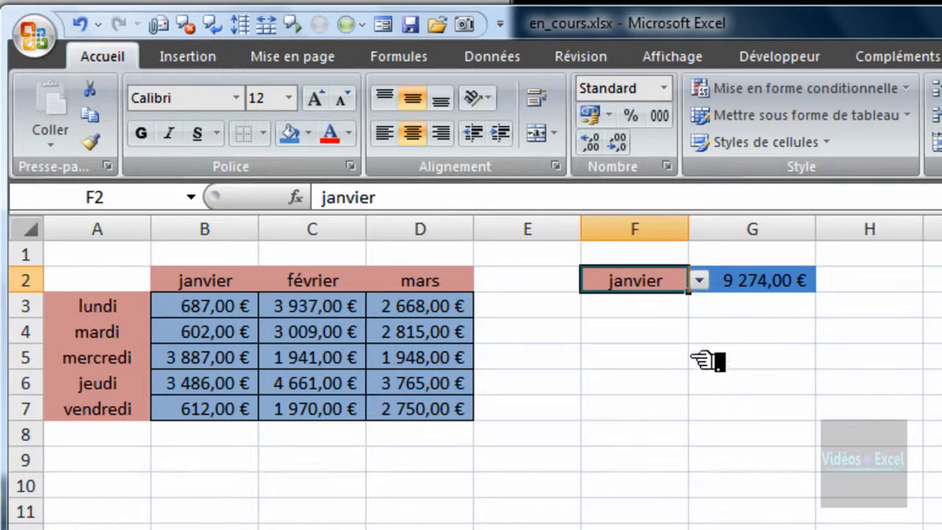
Step: Fill B9:D9 with column totals of rows 3 to 7, entering =SOMME(B3:B7) in all three cells at once
left_click_drag(189, 463, 443, 470)
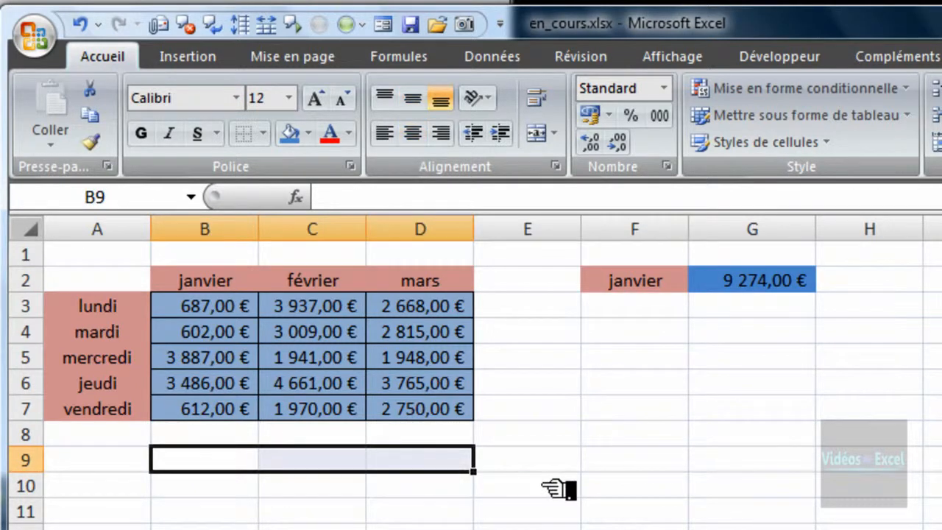
type("=")
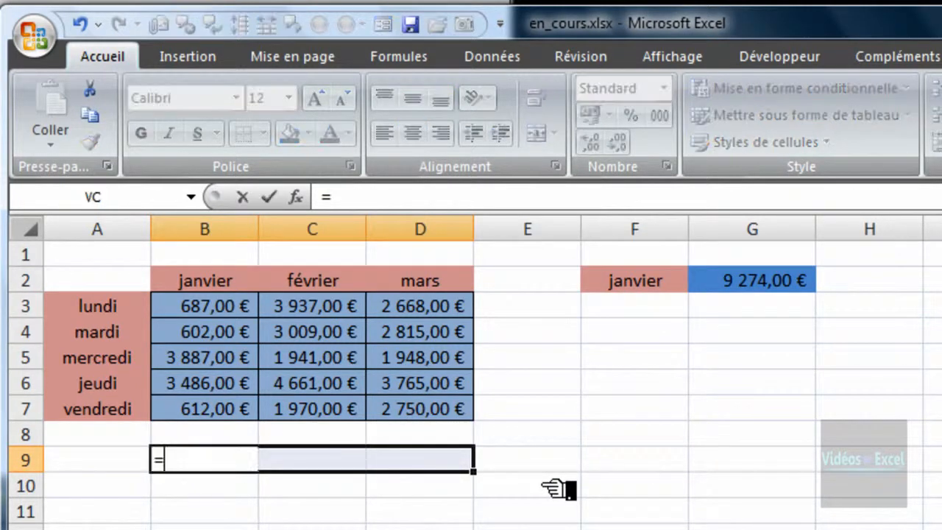
type("somm")
key("Tab")
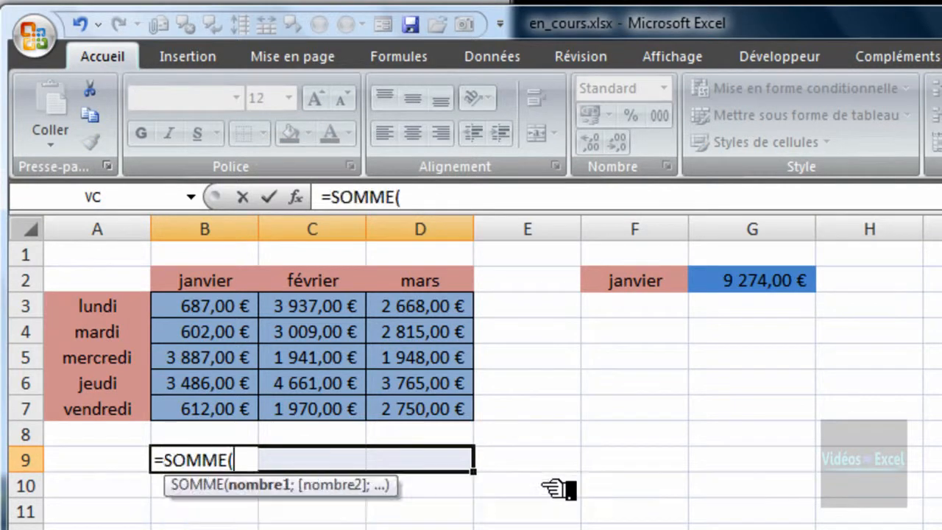
left_click_drag(247, 309, 249, 413)
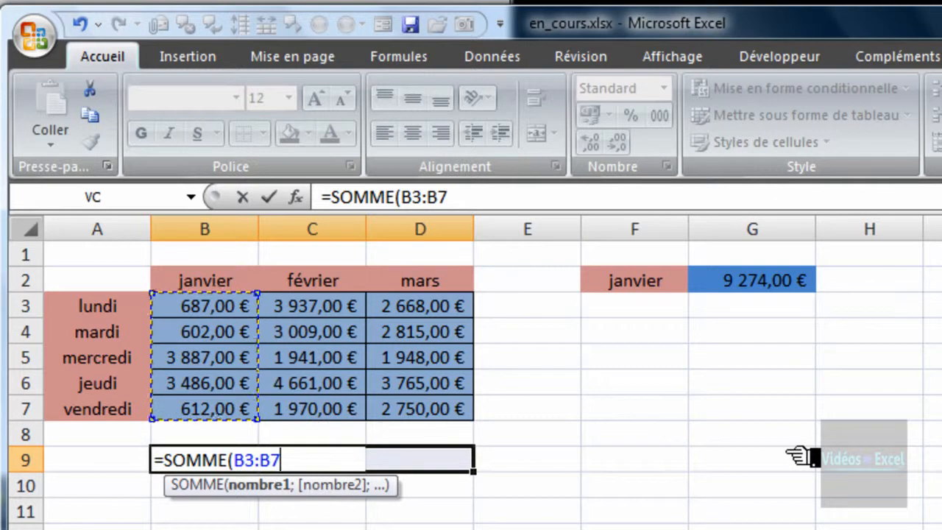
type(")")
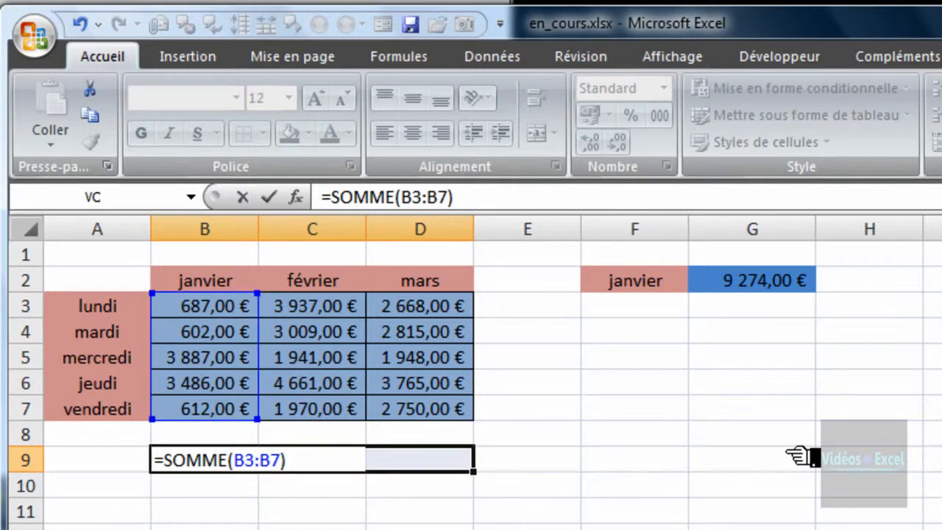
key("ctrl+Return")
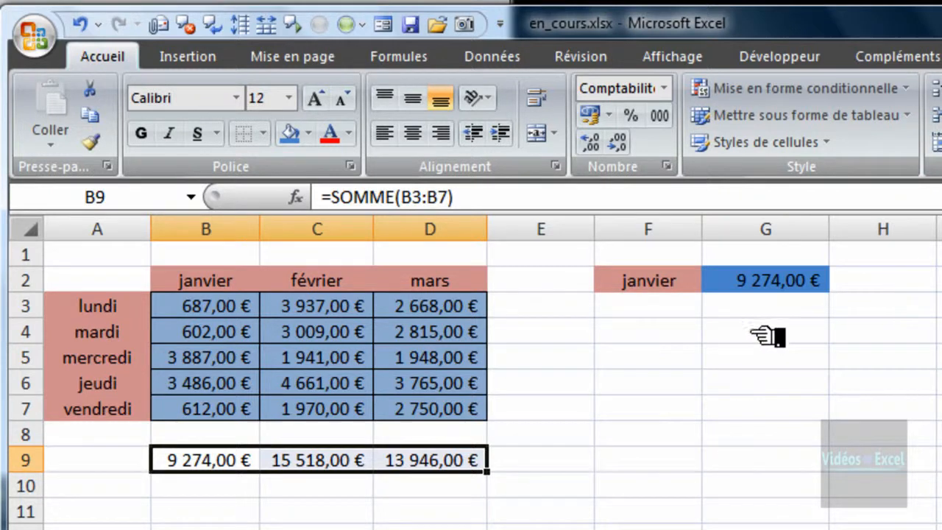
Step: Check G2 against the row 9 totals, setting the month in F2 to février and then mars
left_click(773, 293)
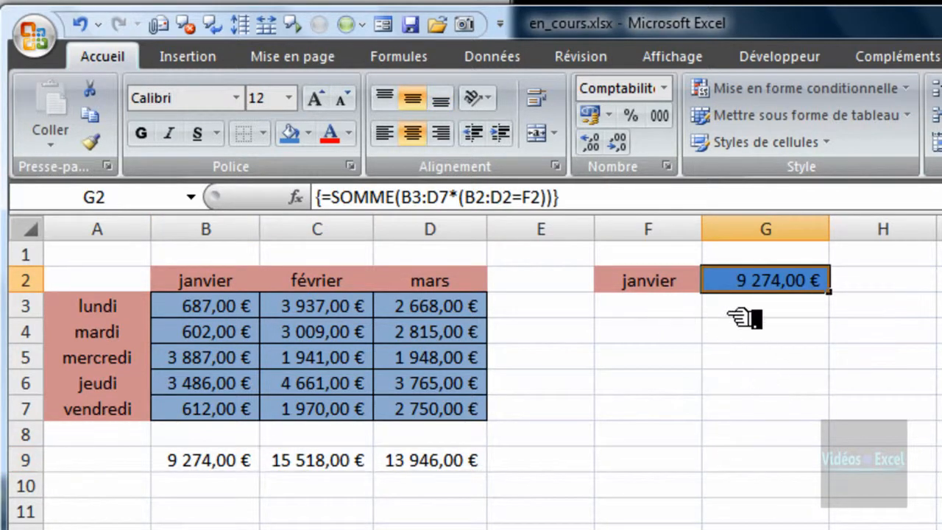
left_click(332, 465)
left_click(758, 279)
left_click(662, 280)
left_click(713, 280)
left_click(707, 317)
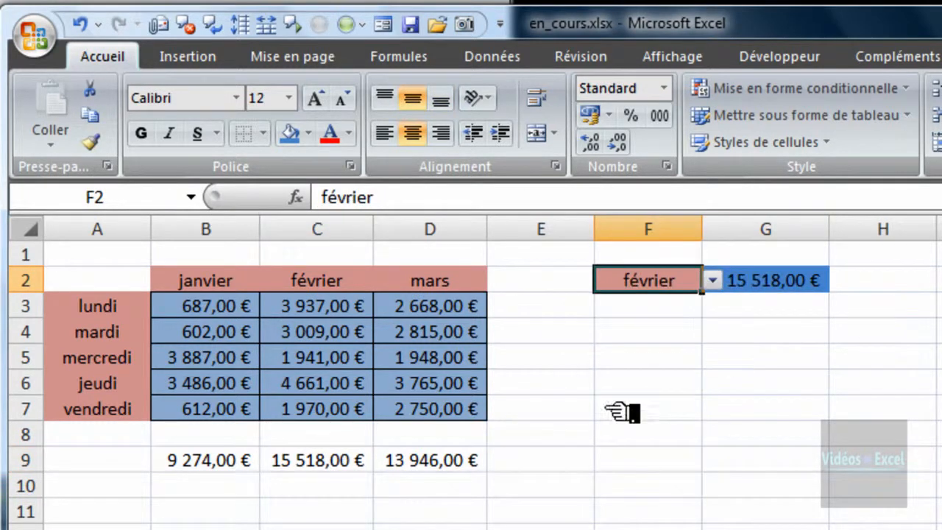
left_click(456, 461)
left_click(655, 280)
left_click(712, 281)
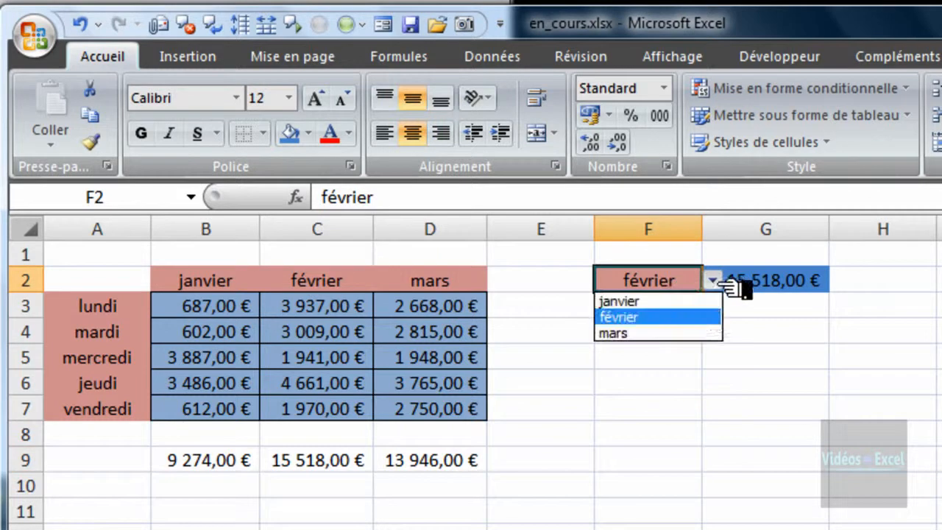
left_click(696, 333)
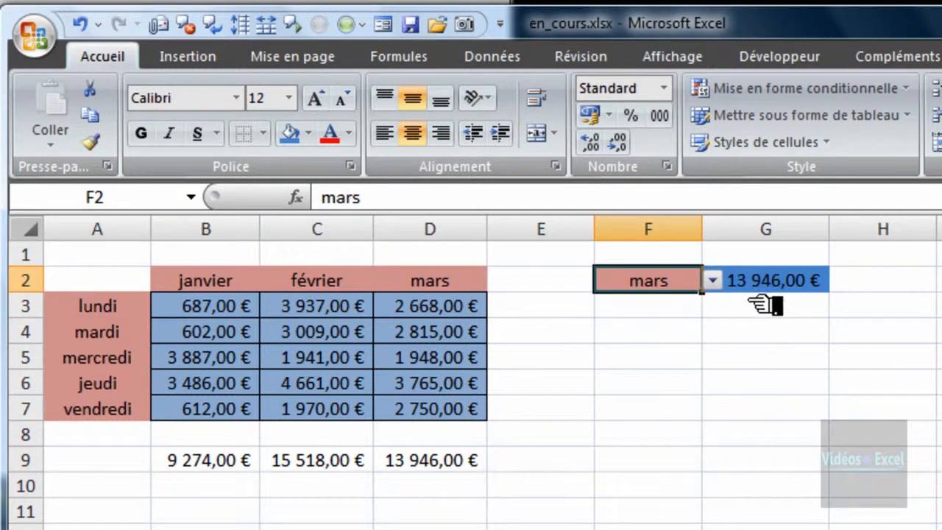
left_click(456, 462)
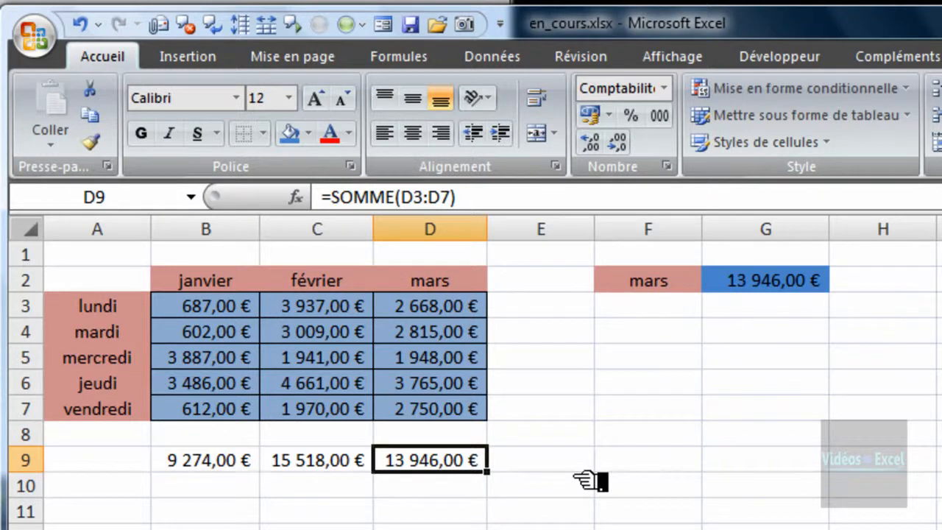
Step: Open the formula in G2 to review its ranges and condition, and re-enter it as an array formula
left_click(730, 359)
double_click(765, 283)
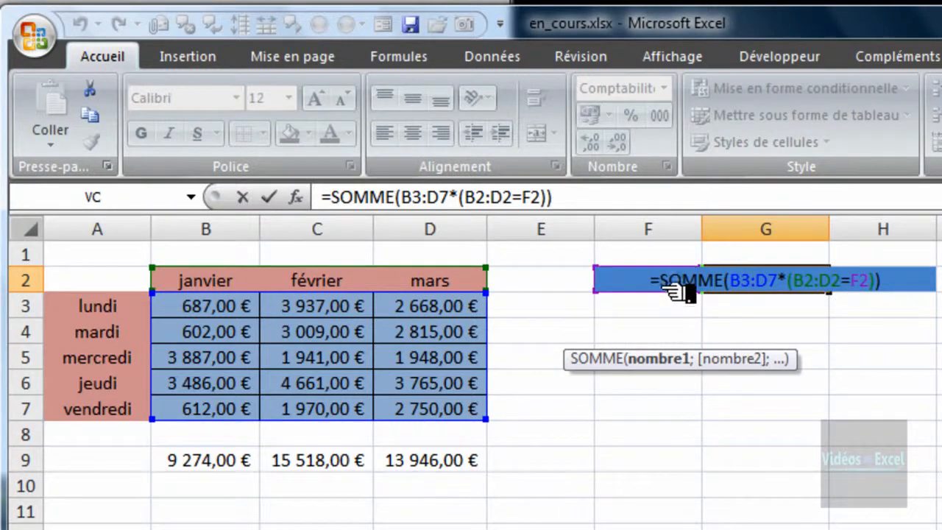
key("ctrl+shift+Return")
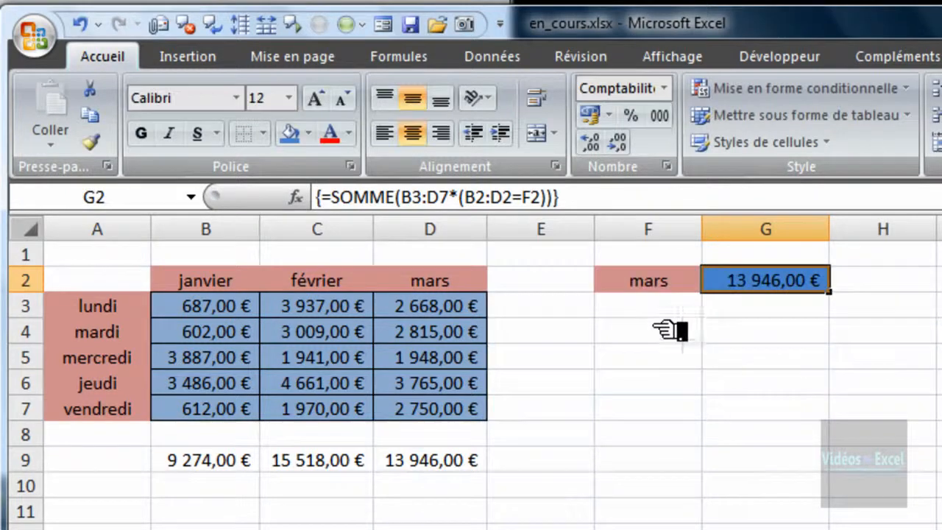
left_click(666, 336)
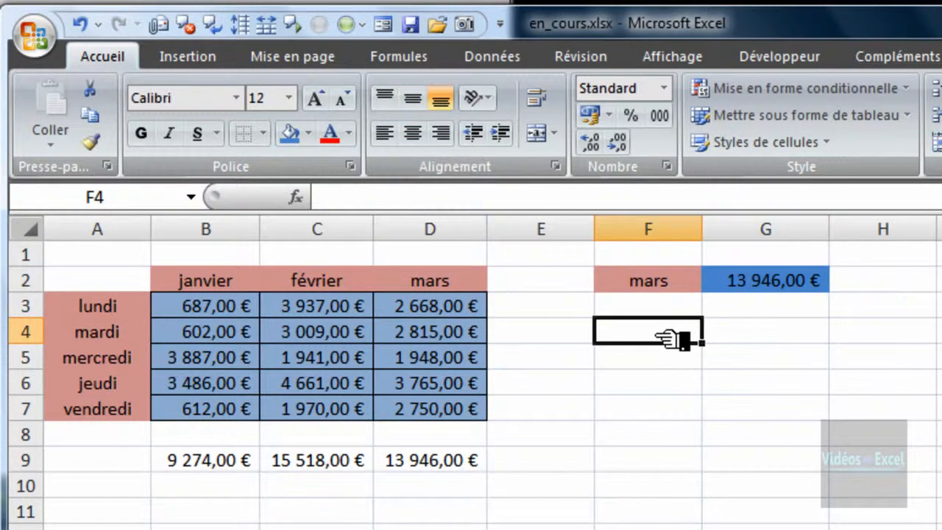